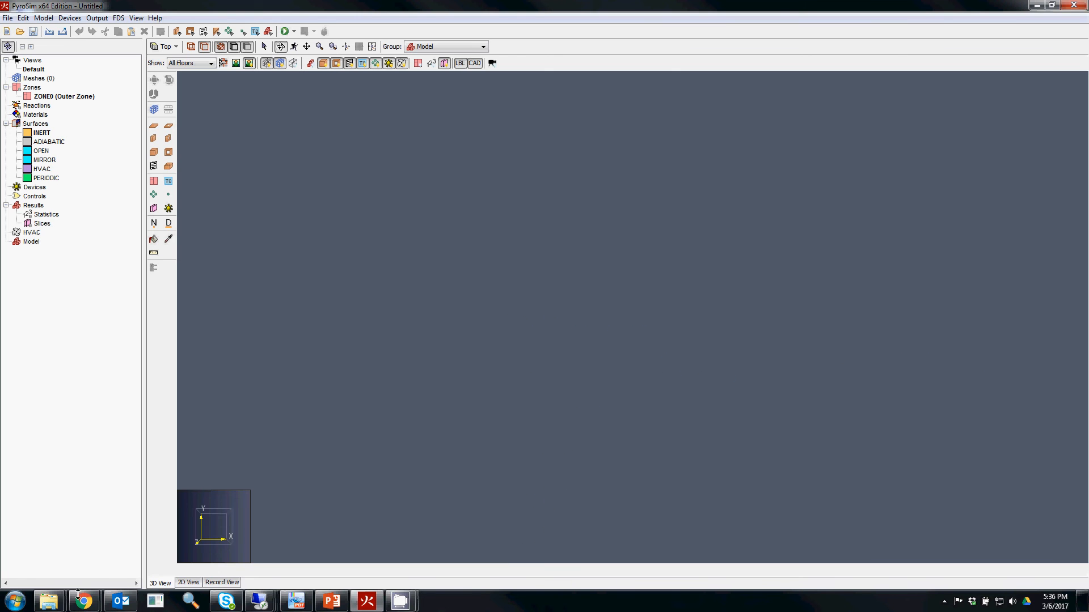
Step: Check the files in the final_assignment folder in Windows Explorer and return to PyroSim
mouse_move(49, 601)
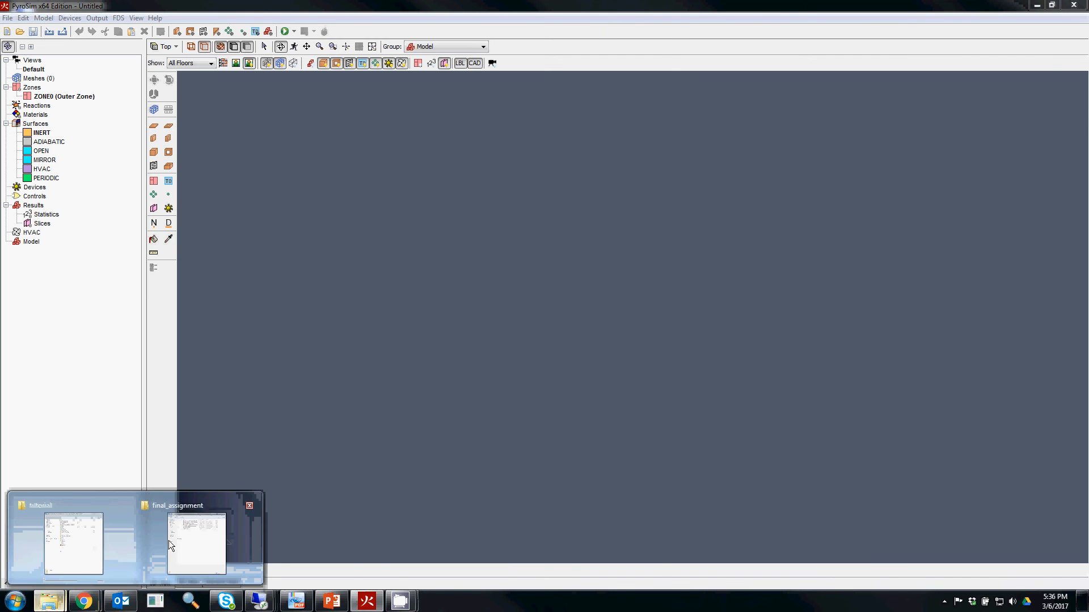
left_click(199, 542)
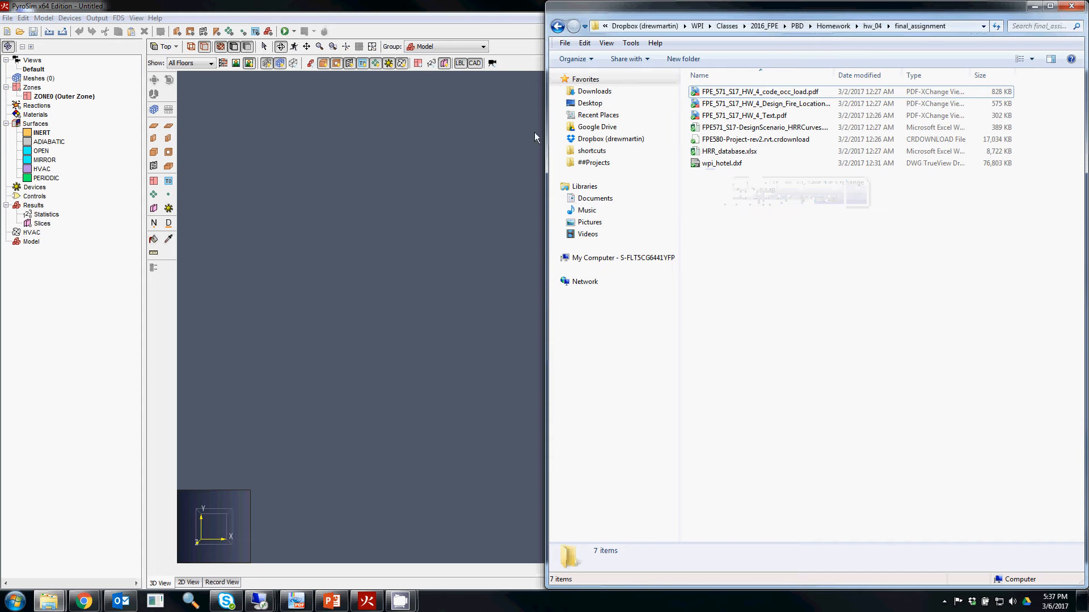
left_click(400, 17)
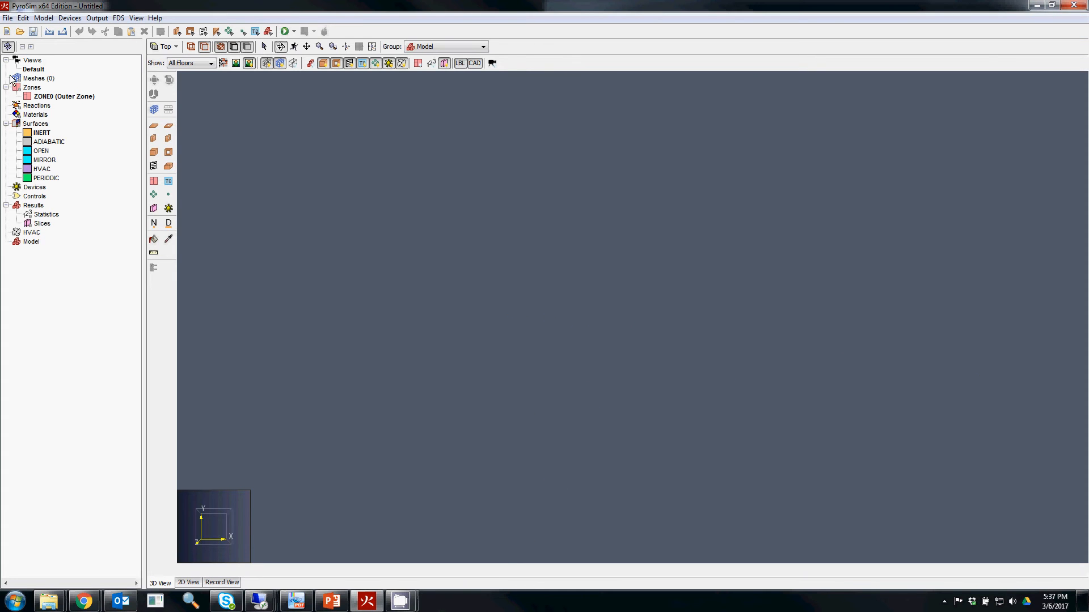
Step: Start an FDS/CAD file import and get the path of the final_assignment folder from Windows Explorer
left_click(8, 17)
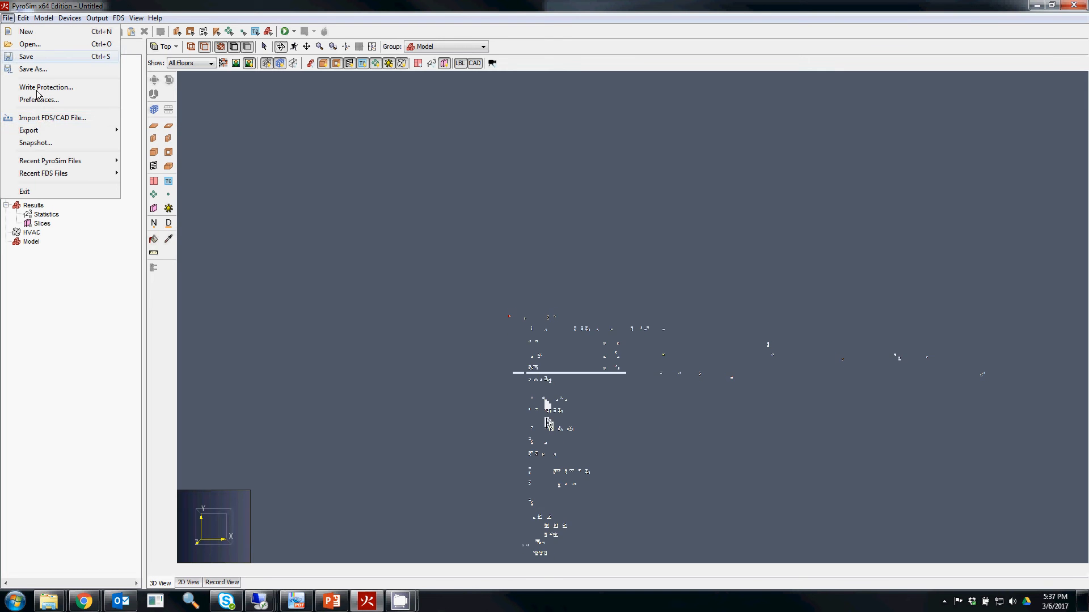
left_click(40, 119)
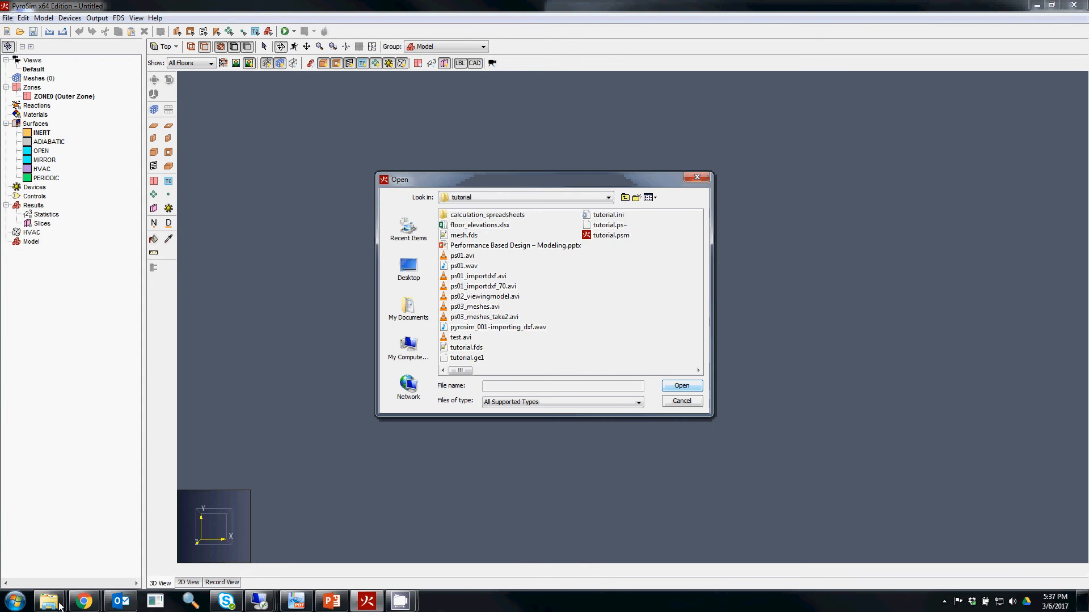
mouse_move(59, 603)
left_click(220, 549)
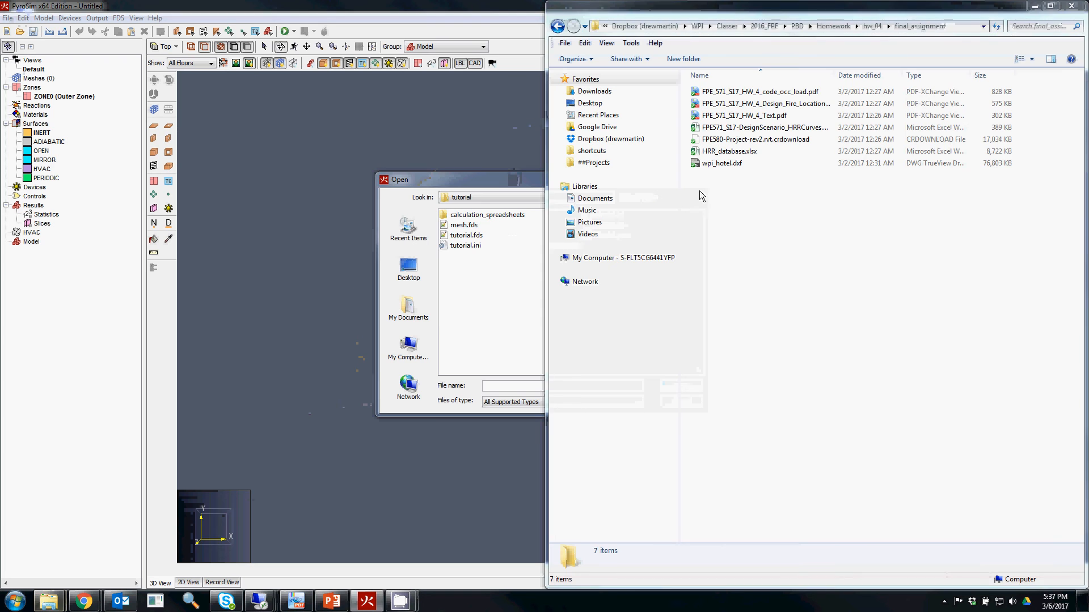
left_click(962, 26)
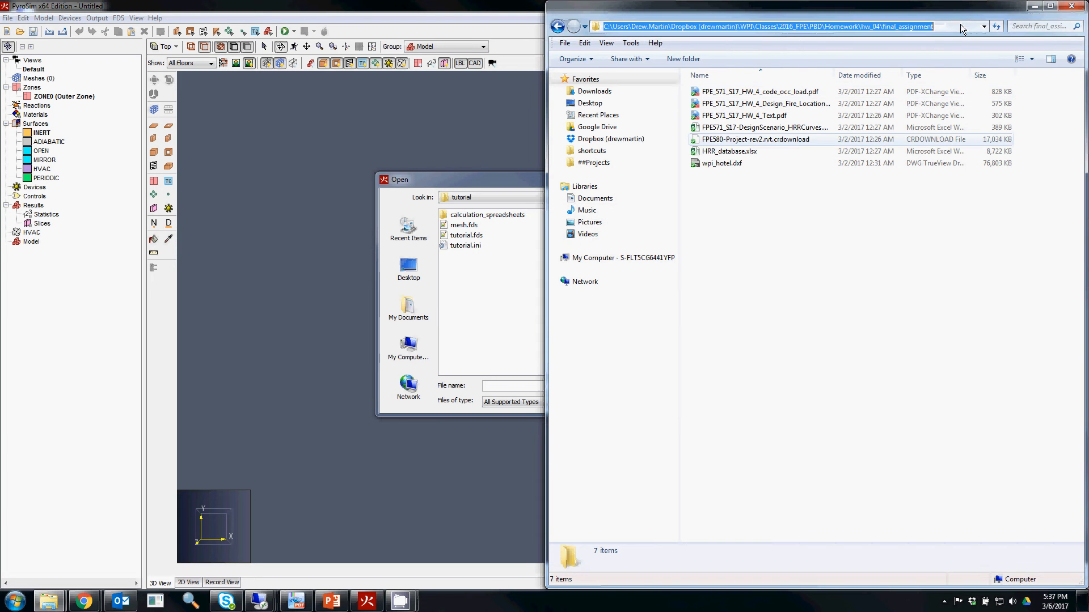
left_click(502, 385)
type("v")
key("Return")
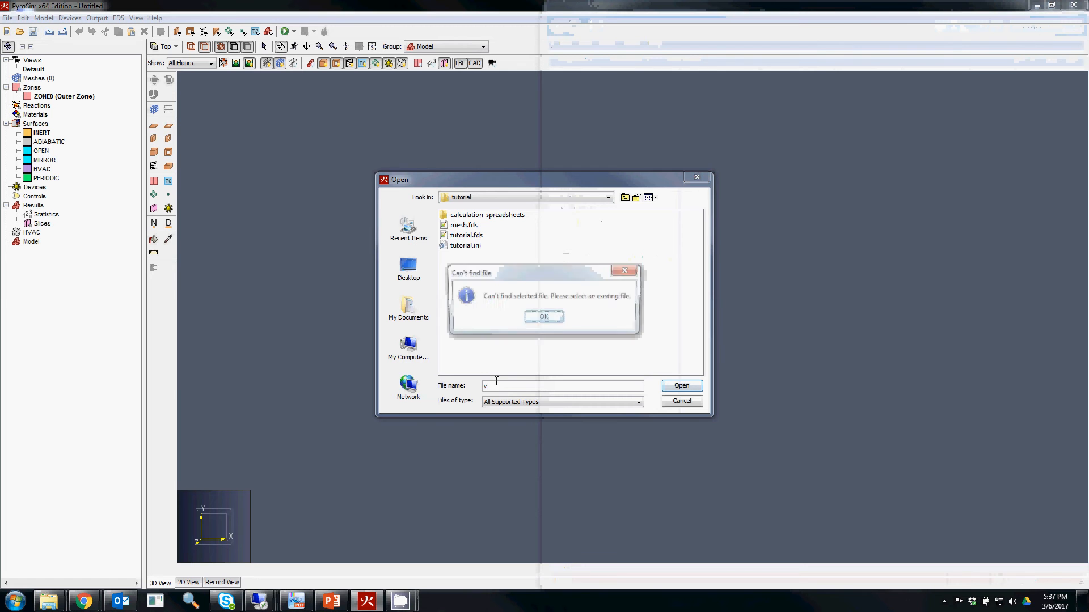
left_click(544, 318)
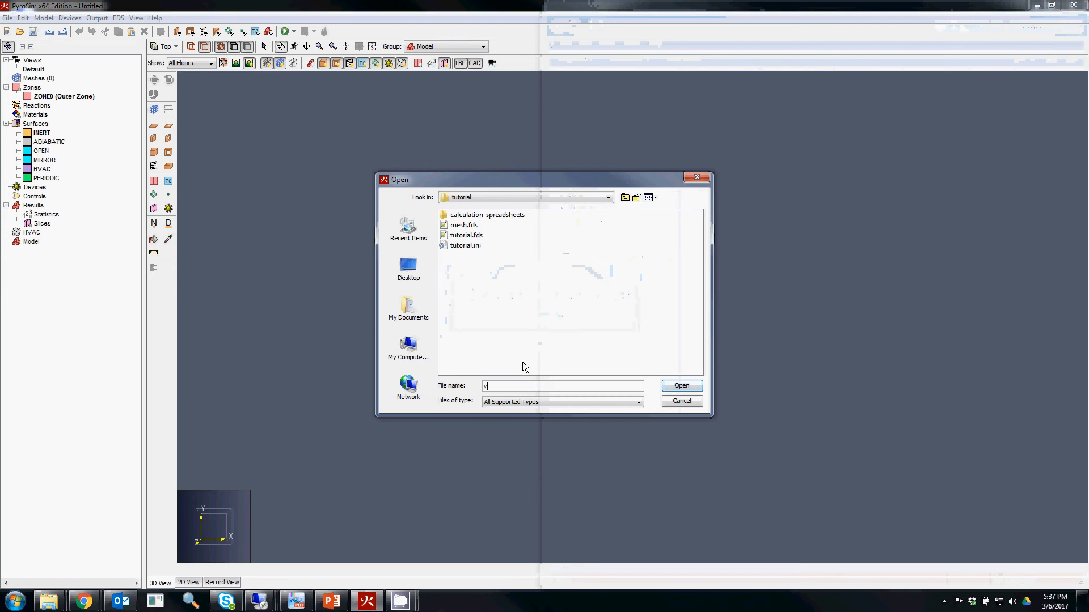
key("BackSpace")
Step: Go to the final_assignment folder using the copied path and choose wpi_hotel.dxf for import
key("ctrl+v")
key("Return")
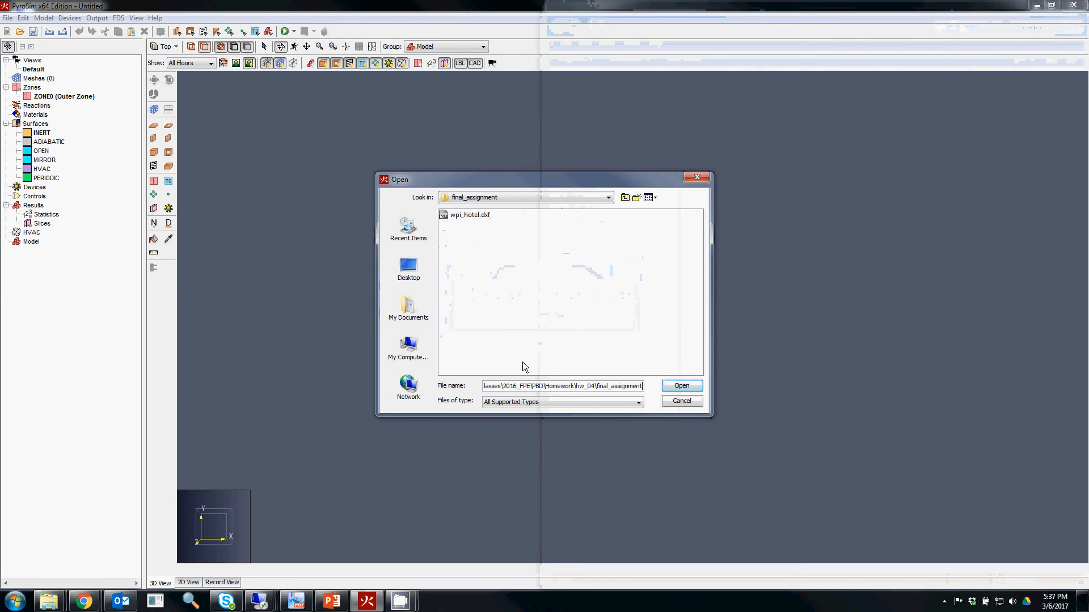
double_click(470, 215)
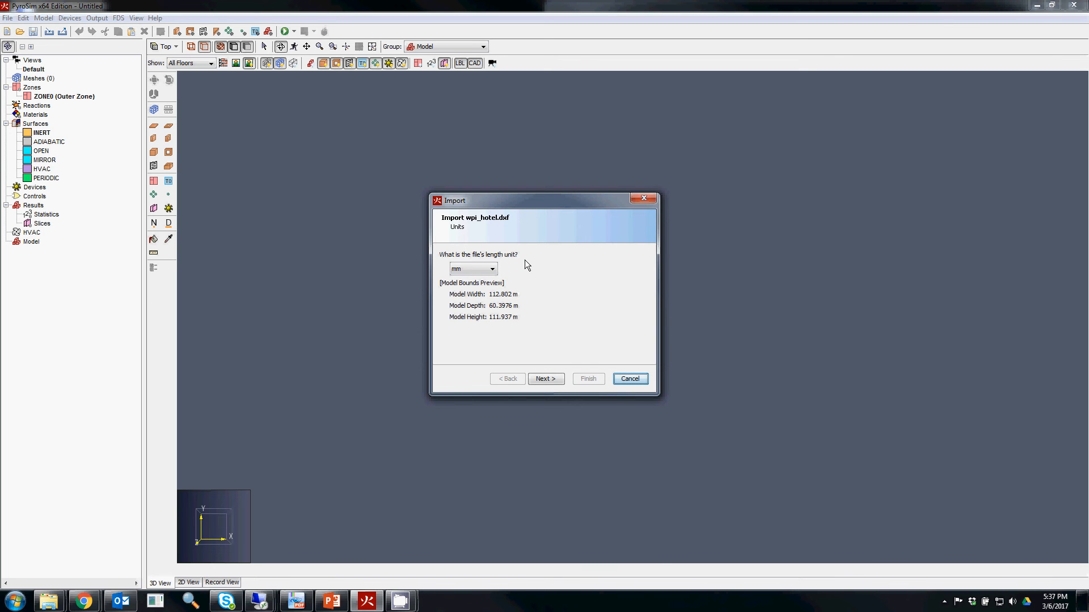
Step: Try m as the length unit of the imported file to compare the previewed model bounds
left_click(471, 269)
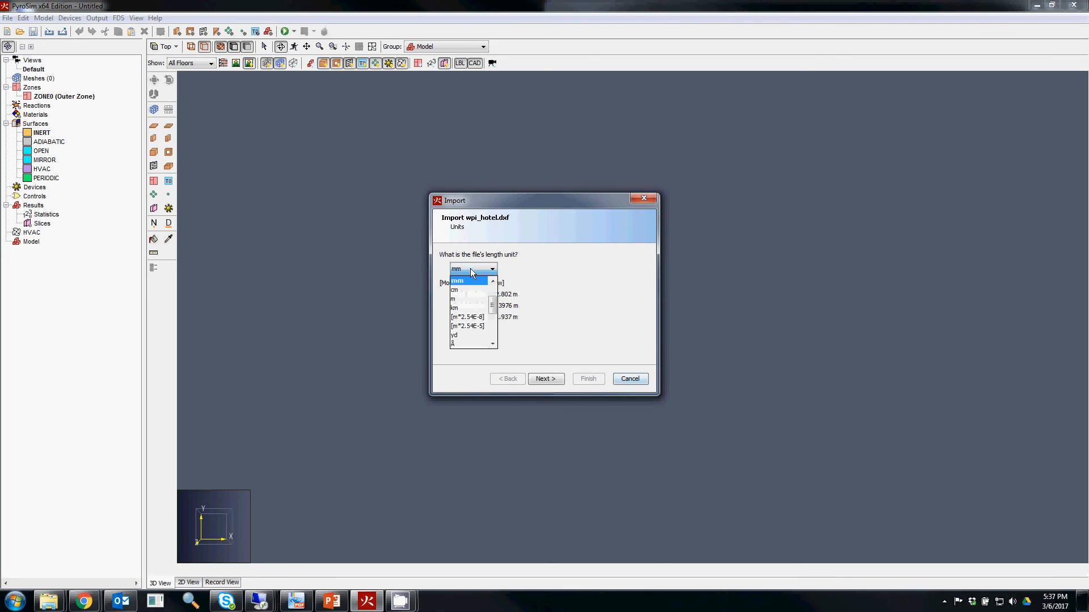
left_click(557, 274)
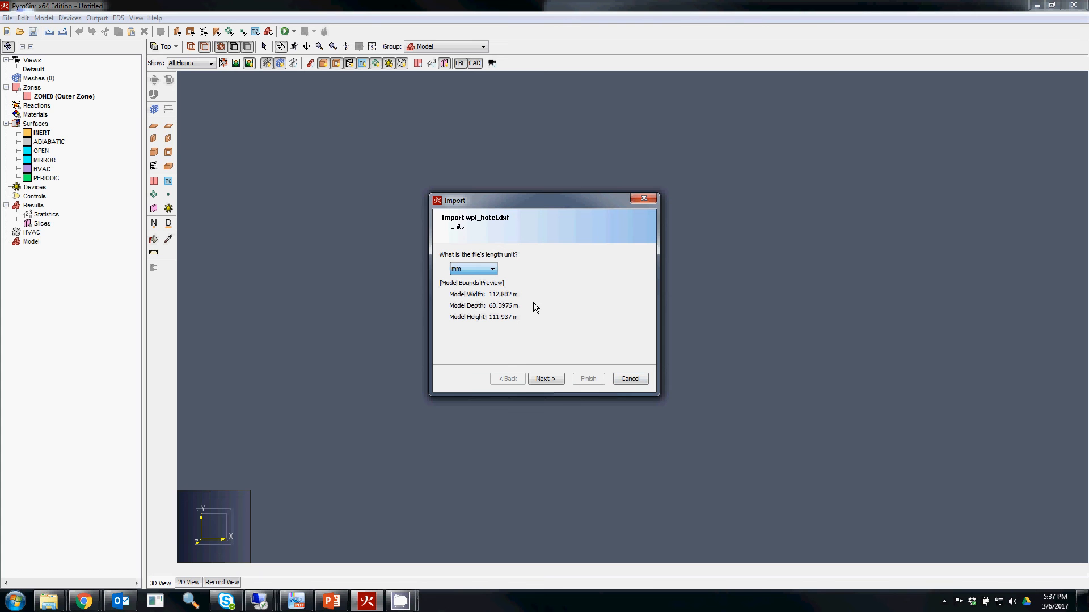
left_click(484, 269)
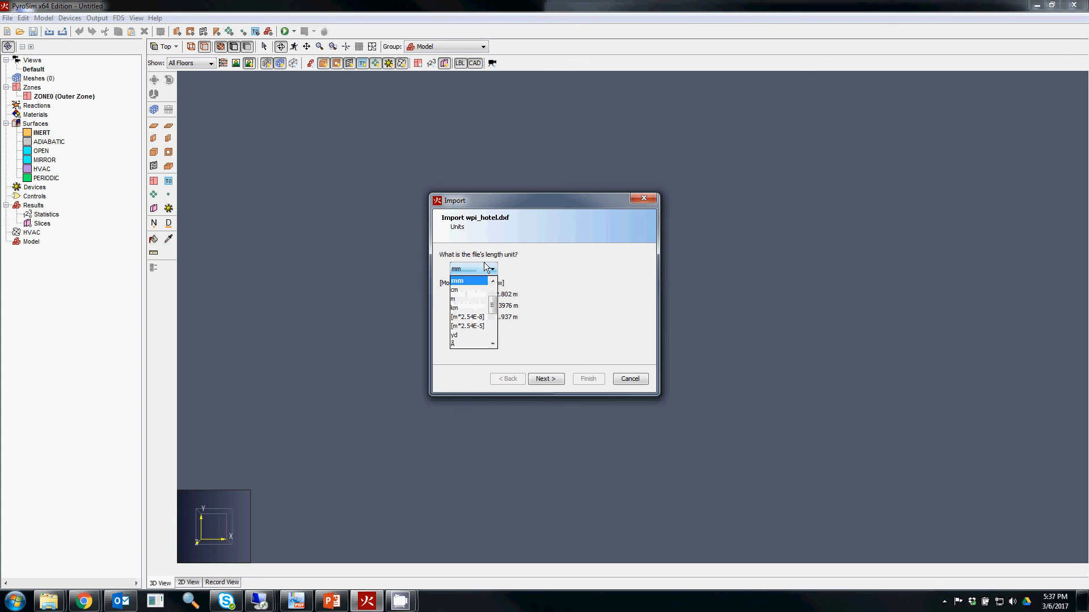
left_click(528, 275)
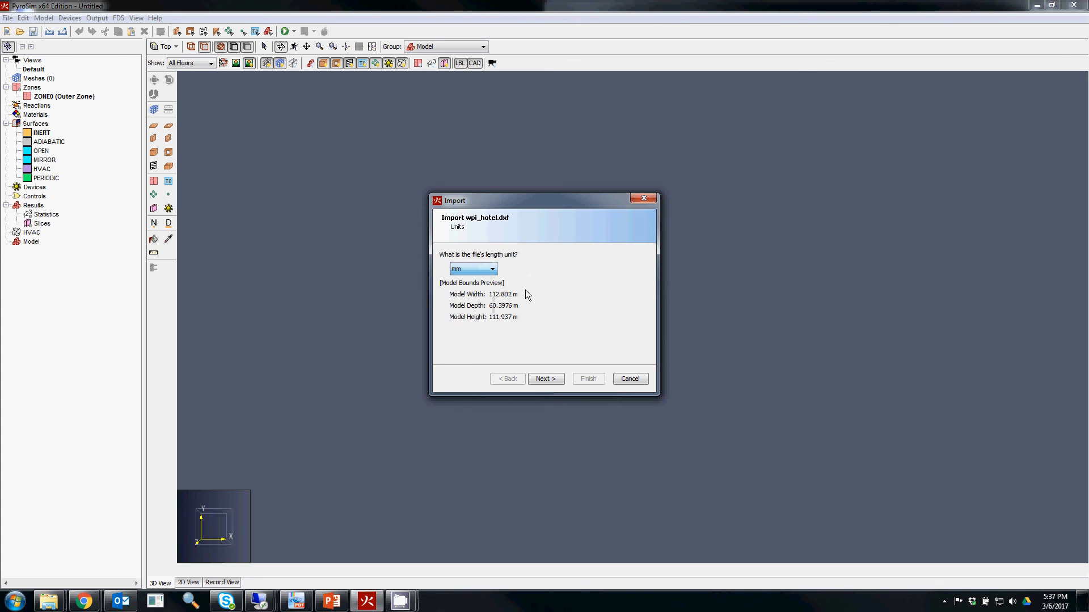
left_click(483, 272)
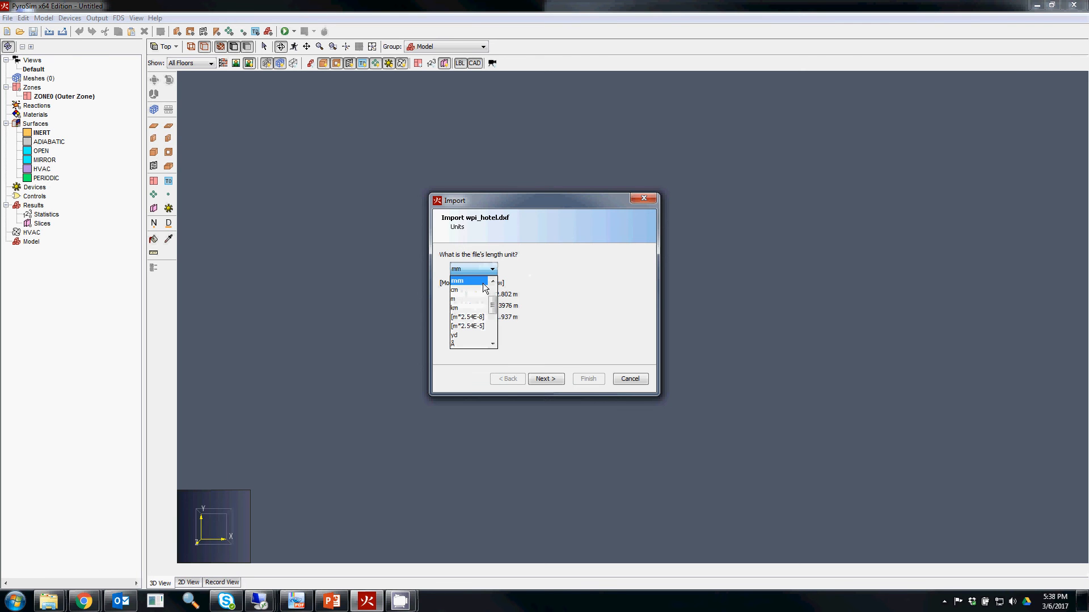
left_click(455, 299)
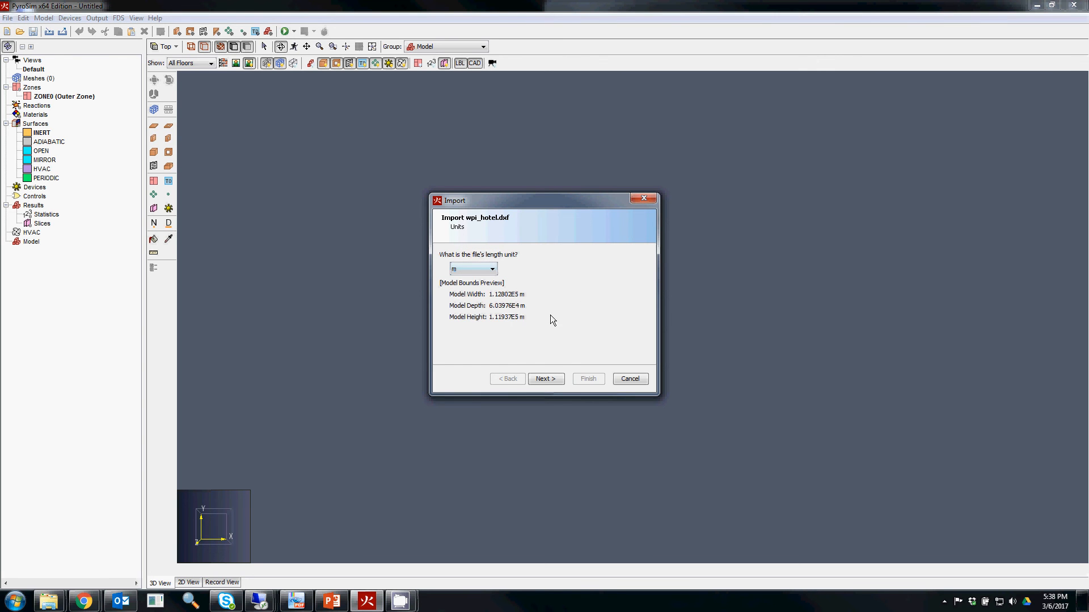
Step: Set the imported file's length unit to mm and accept the default curve quality, lighting and materials settings
left_click(480, 273)
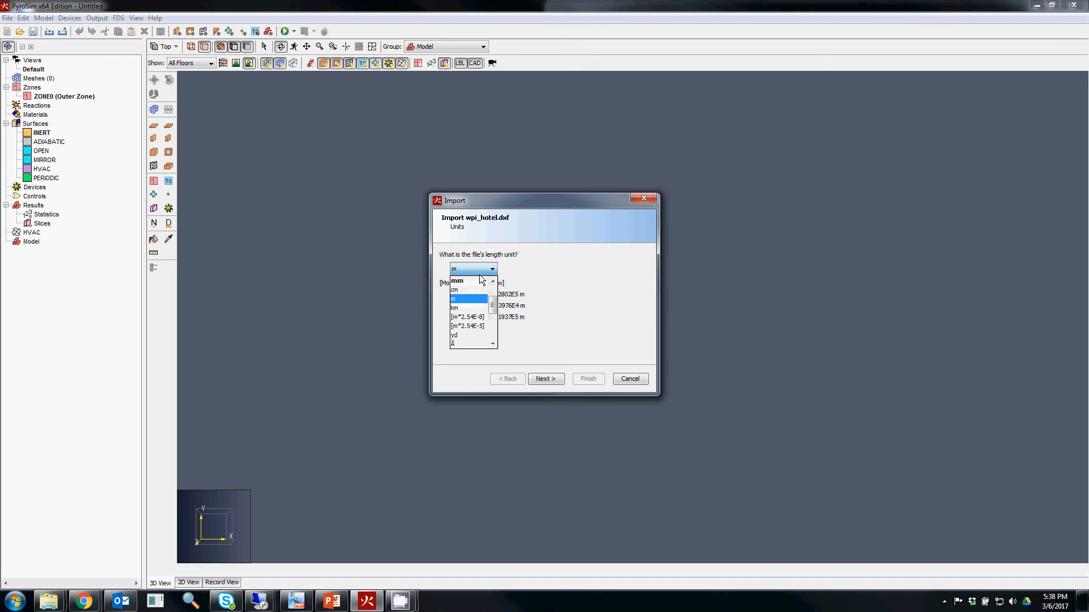
left_click(467, 281)
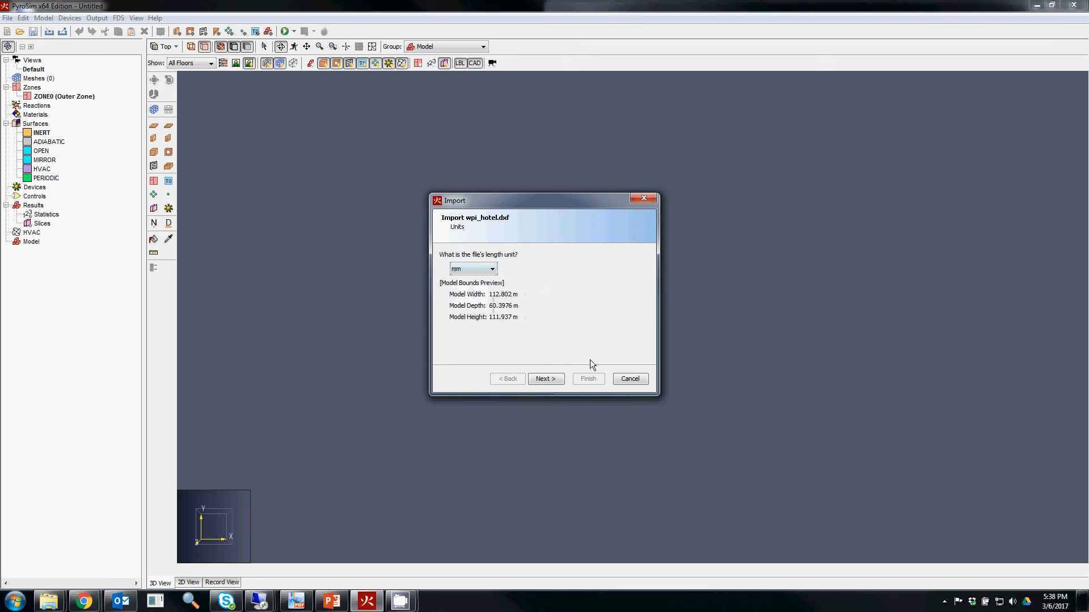
left_click(545, 379)
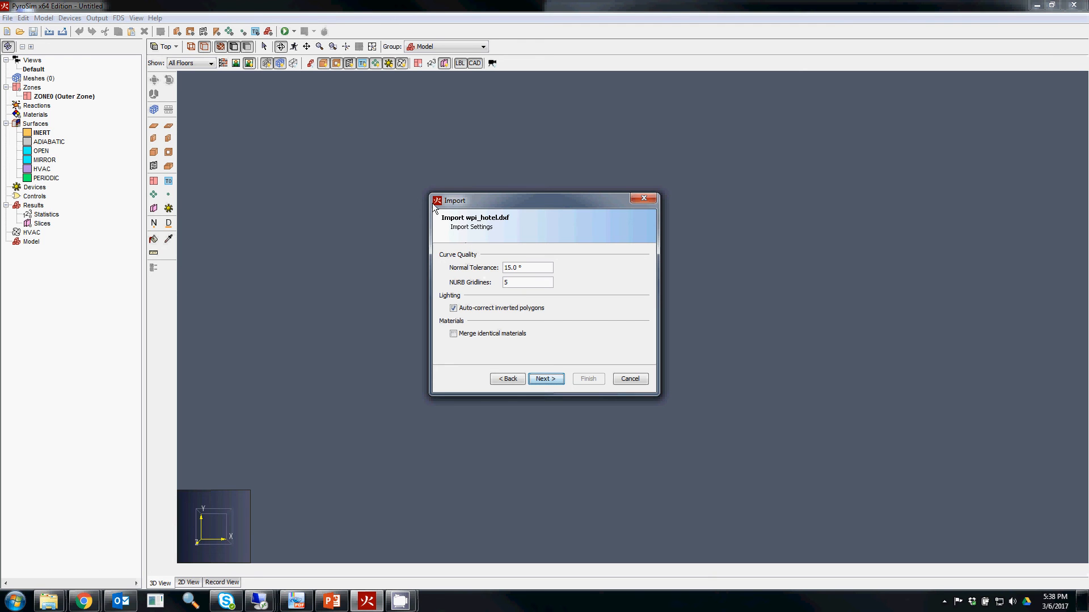
left_click_drag(437, 203, 348, 208)
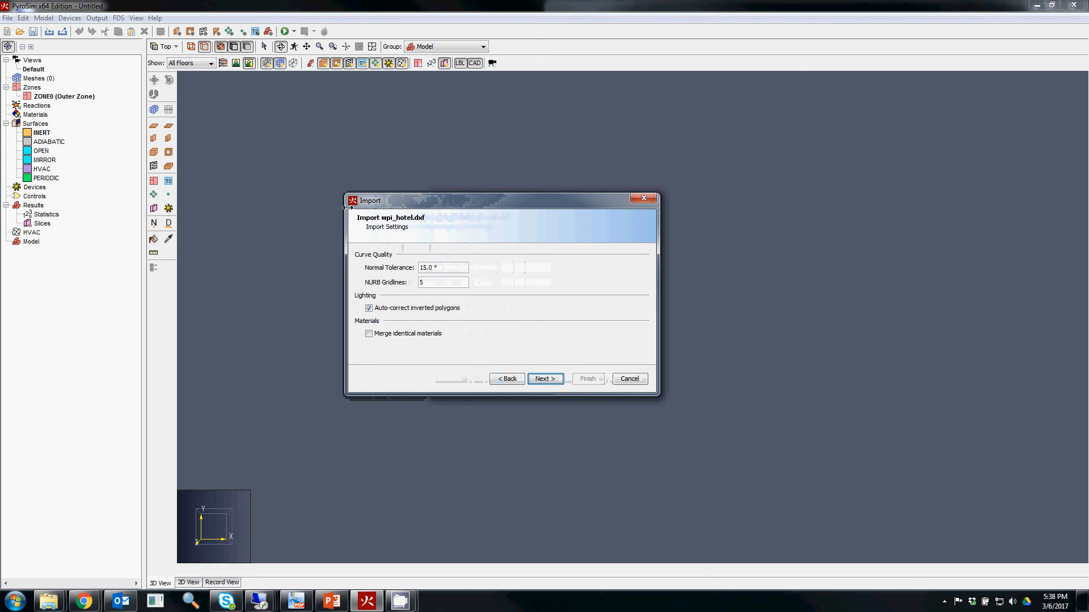
left_click(544, 379)
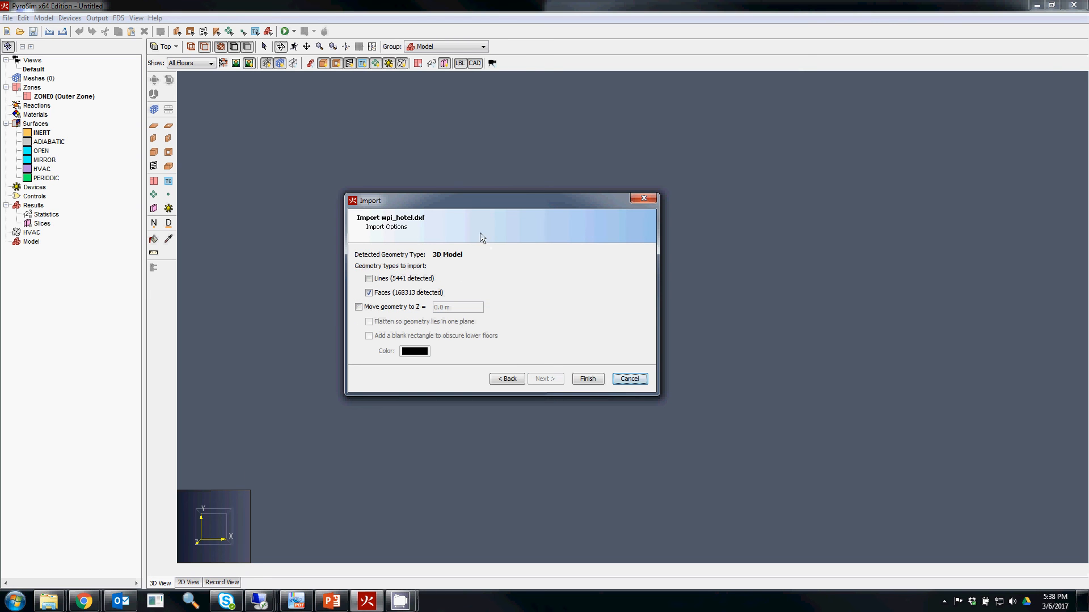
Step: Import only the faces with the geometry moved to Z = 0.0 m and finish the import
left_click_drag(460, 202, 482, 190)
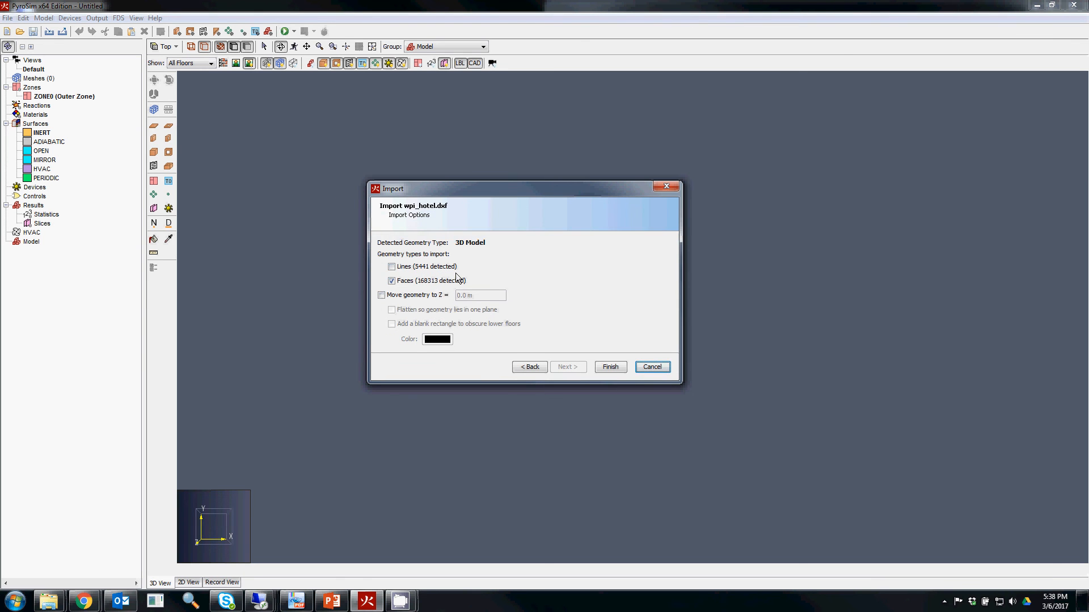
left_click(416, 298)
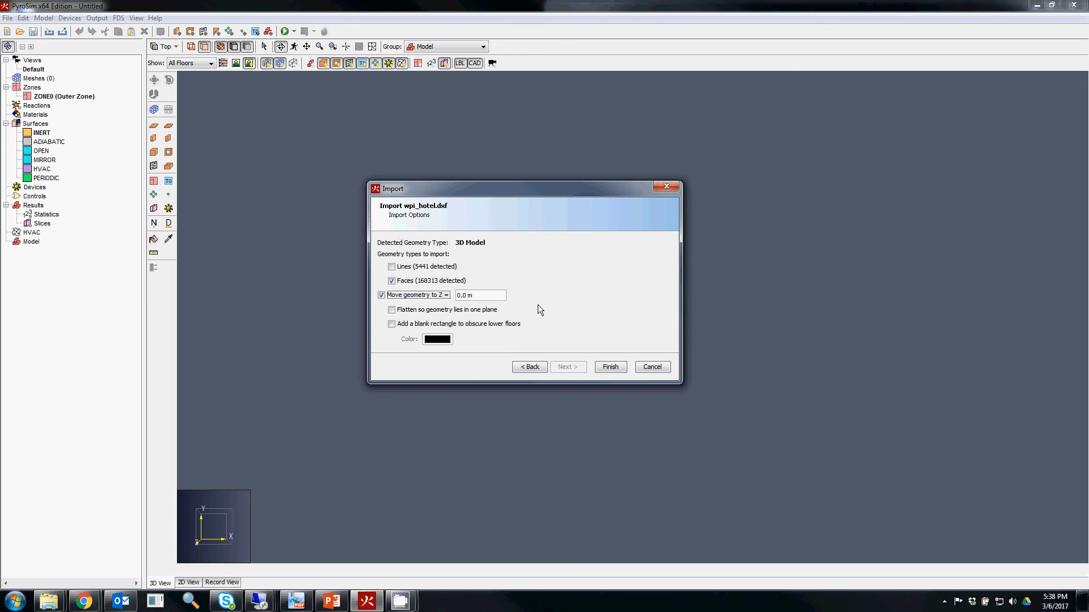
left_click(610, 368)
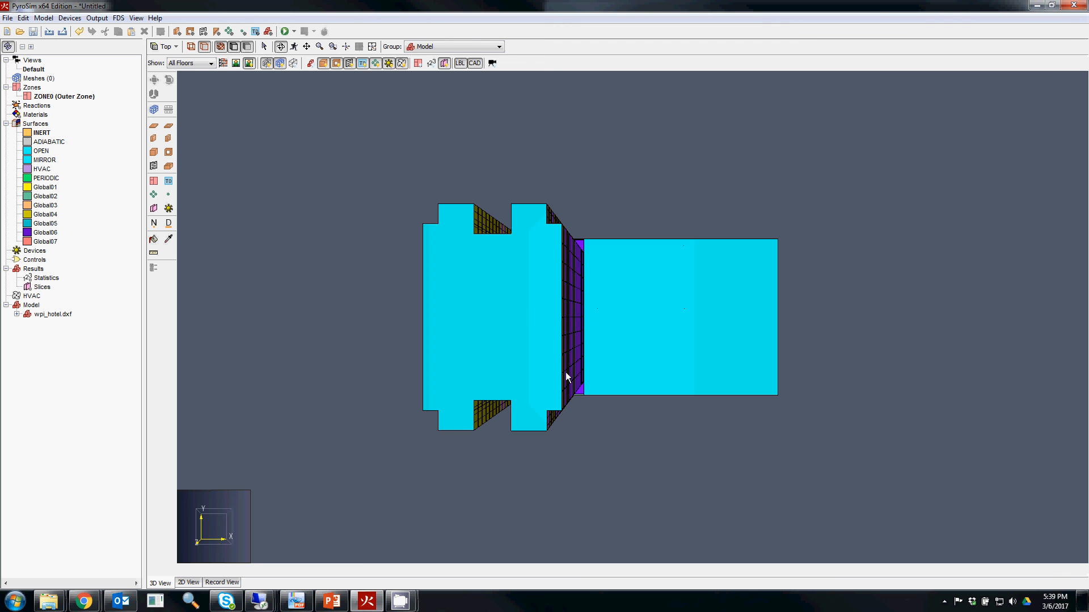
Step: Inspect the imported hotel model's tower, podium and roof from several angles
left_click_drag(560, 291, 587, 121)
left_click_drag(641, 381, 656, 329)
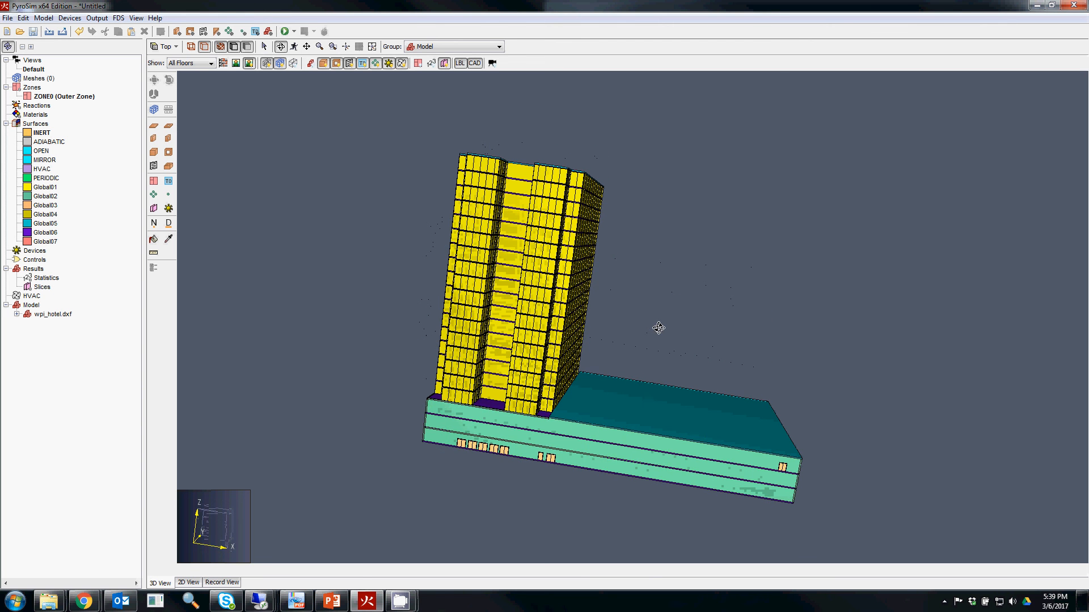
left_click_drag(721, 372, 539, 288)
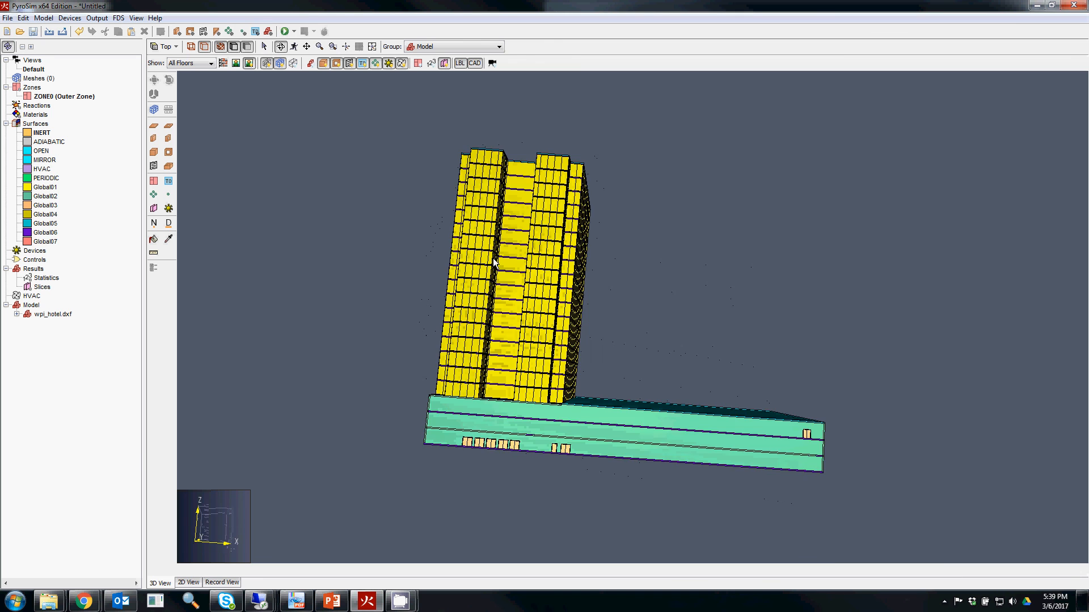
left_click_drag(461, 329, 431, 328)
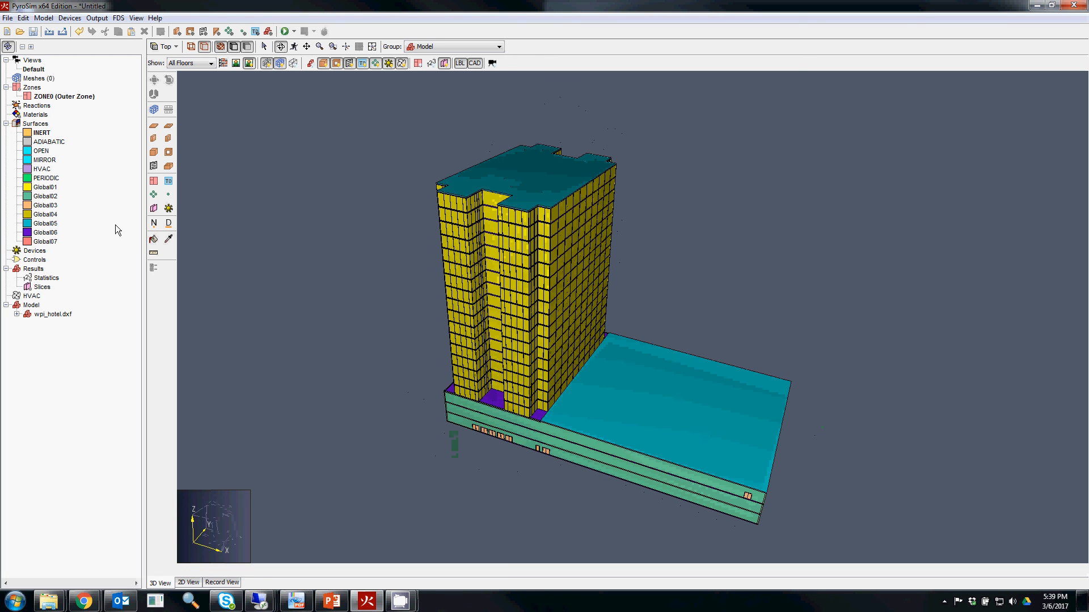
Step: Expand the wpi_hotel.dxf group and highlight its I-WALL, A-WALL, A-DOOR and A-GLAZ-CURT layers in the model
left_click(44, 188)
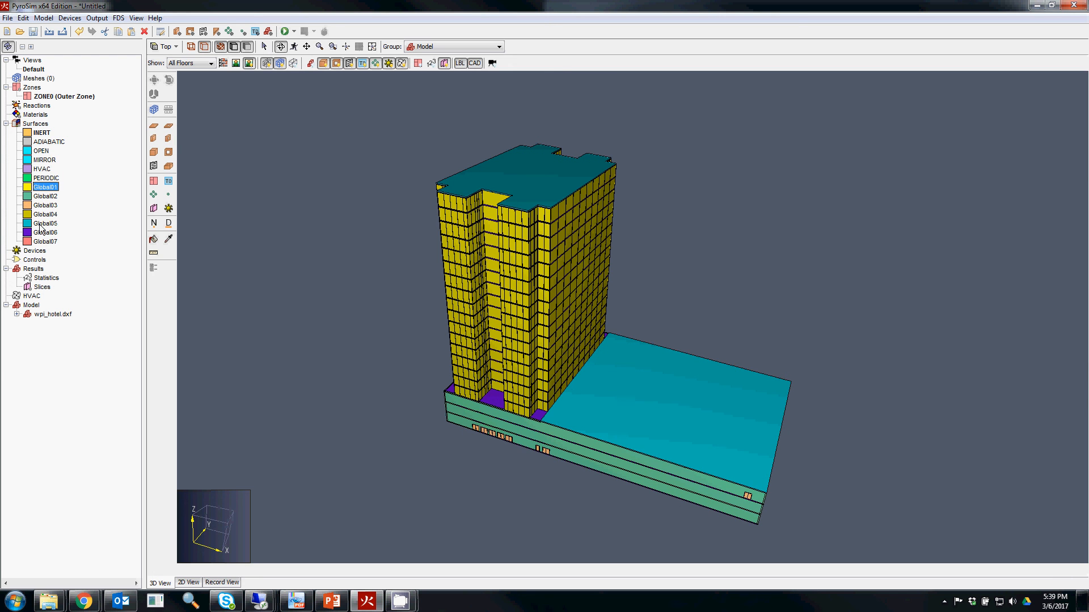
left_click(17, 315)
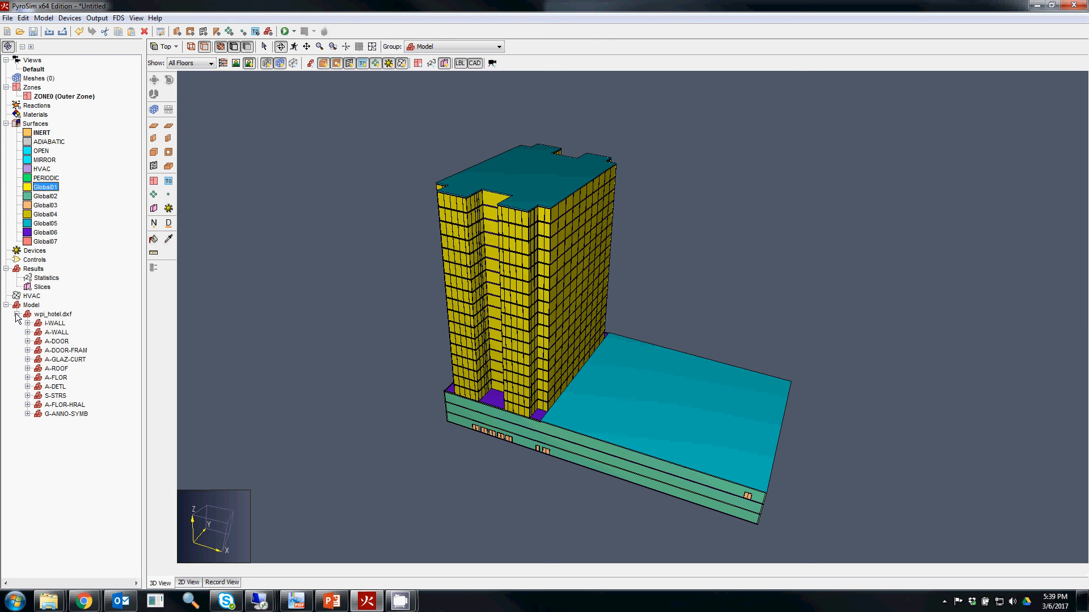
left_click(55, 323)
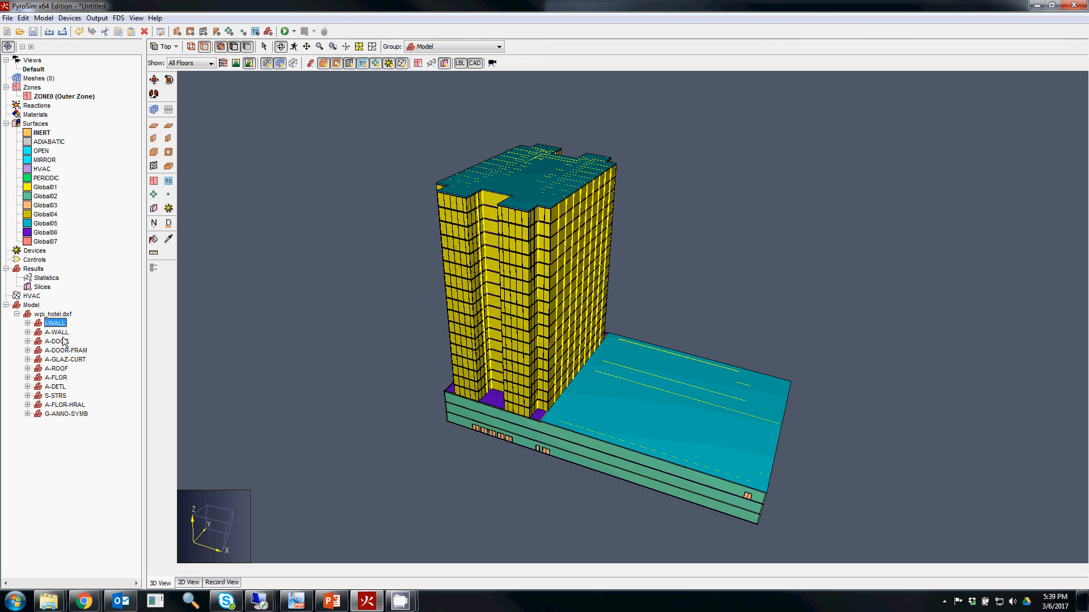
left_click(59, 332)
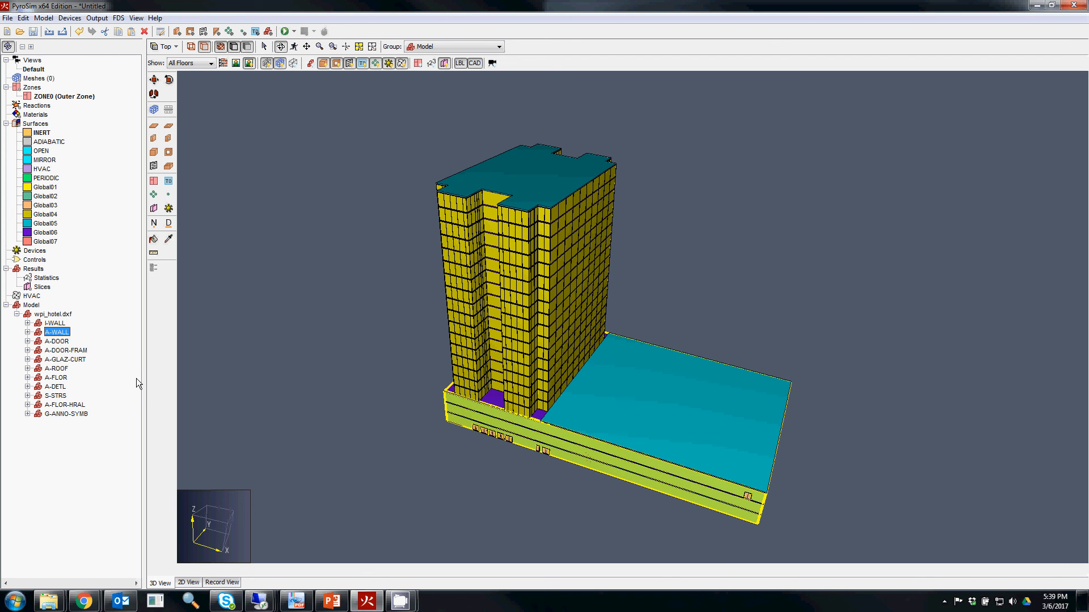
left_click(57, 341)
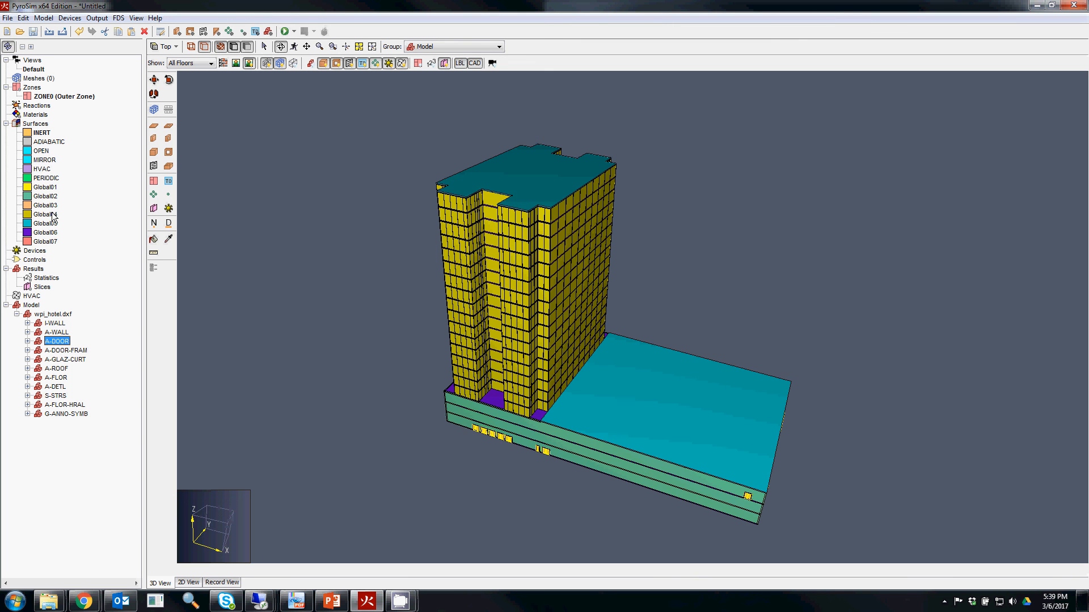
left_click(63, 360)
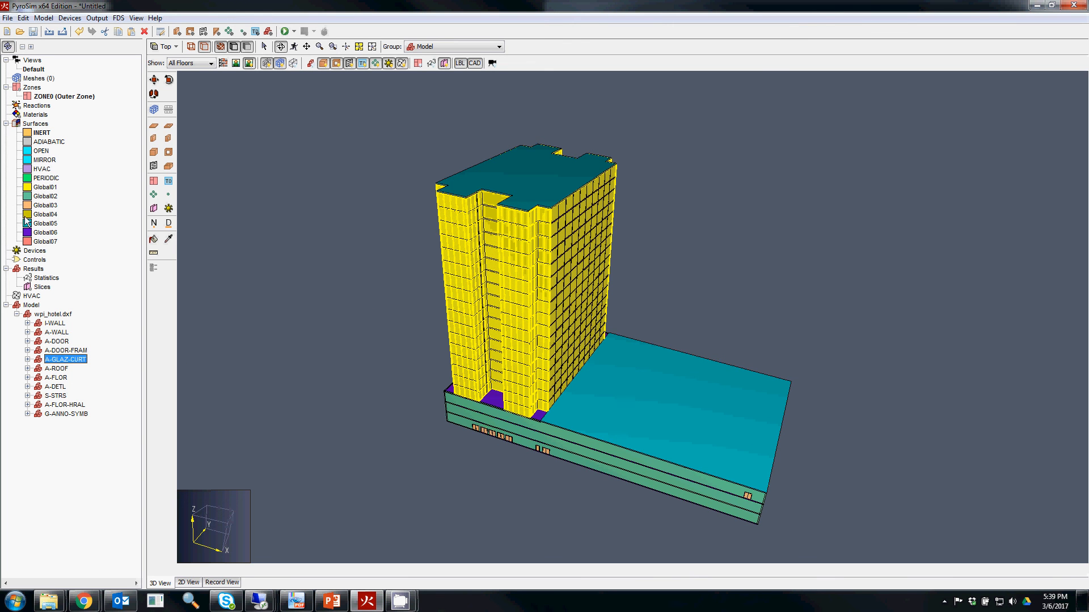
Step: Review the properties of the Global01 surface and close them without making changes
double_click(39, 188)
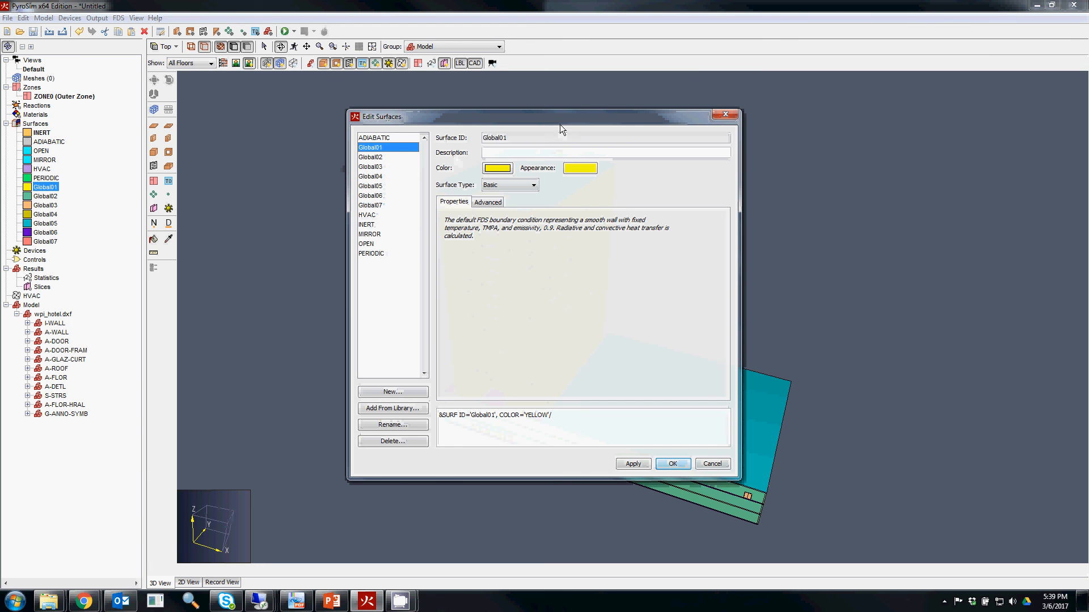
left_click_drag(560, 124, 614, 131)
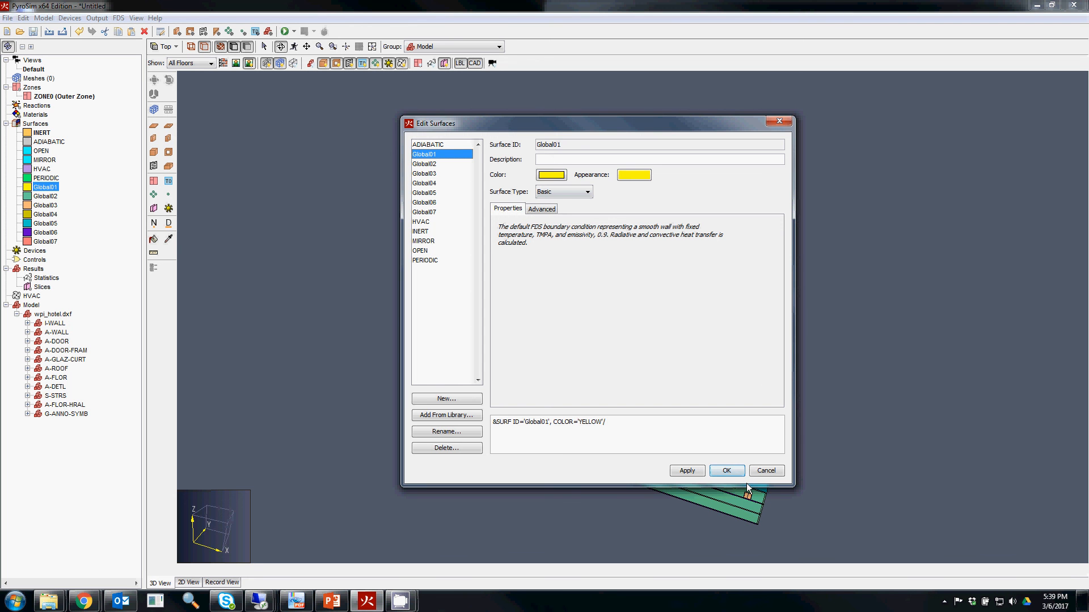
left_click(764, 471)
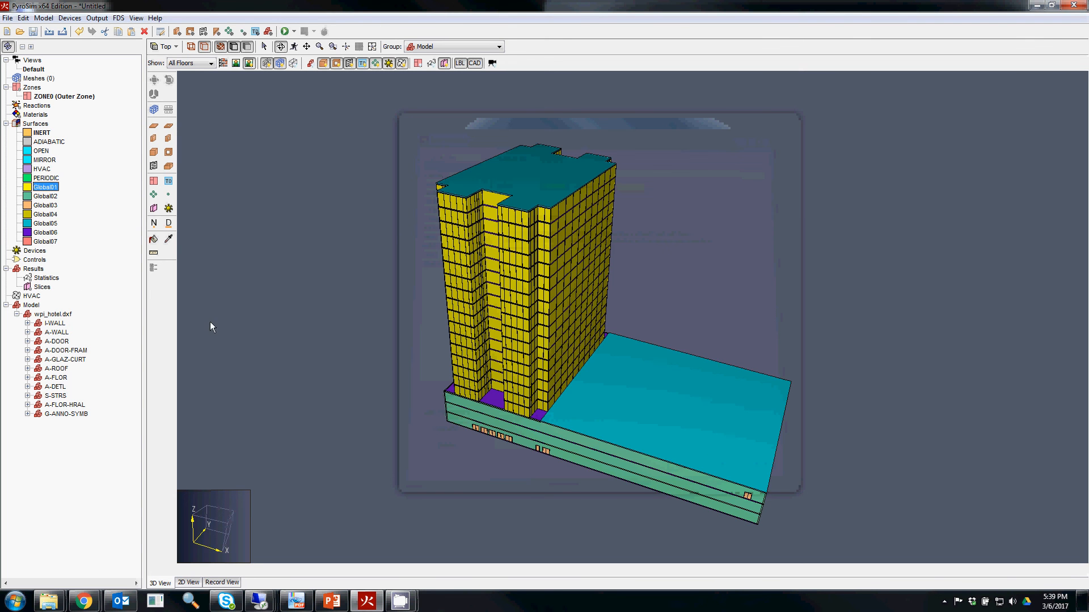